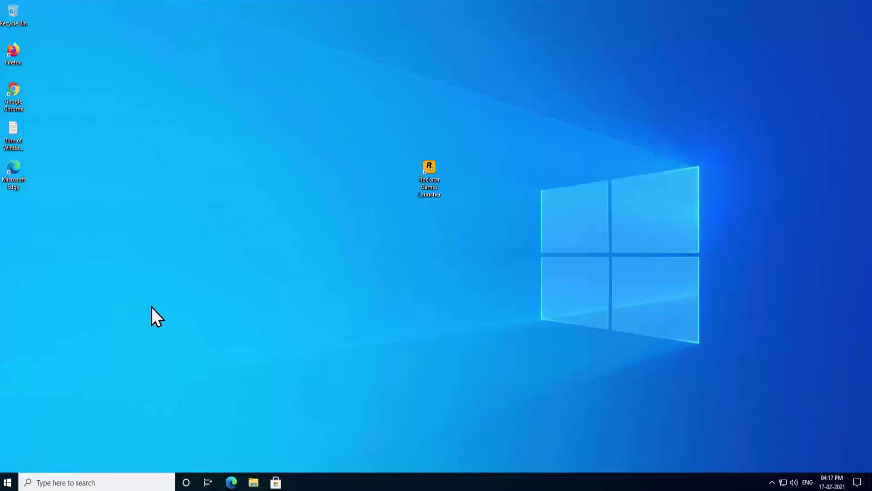
View the account's user info in Windows Settings, then close Settings.
{"action": "left_click", "coordinate": [7, 485]}
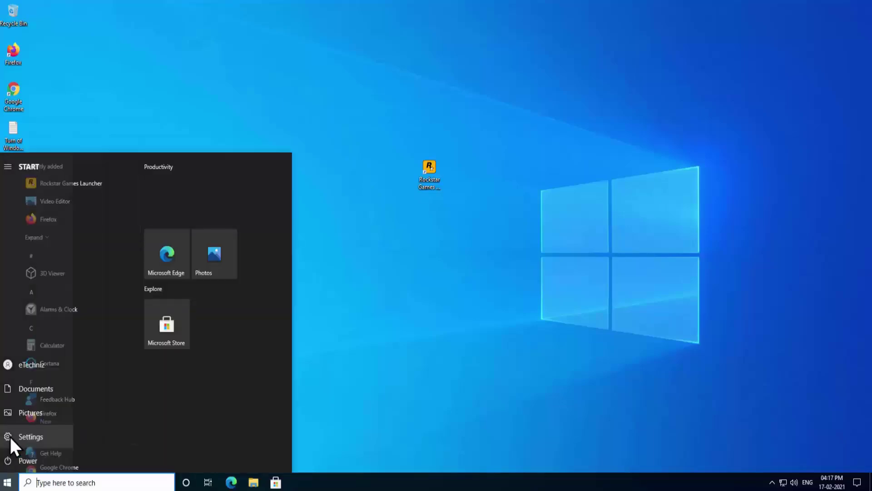
{"action": "left_click", "coordinate": [9, 435]}
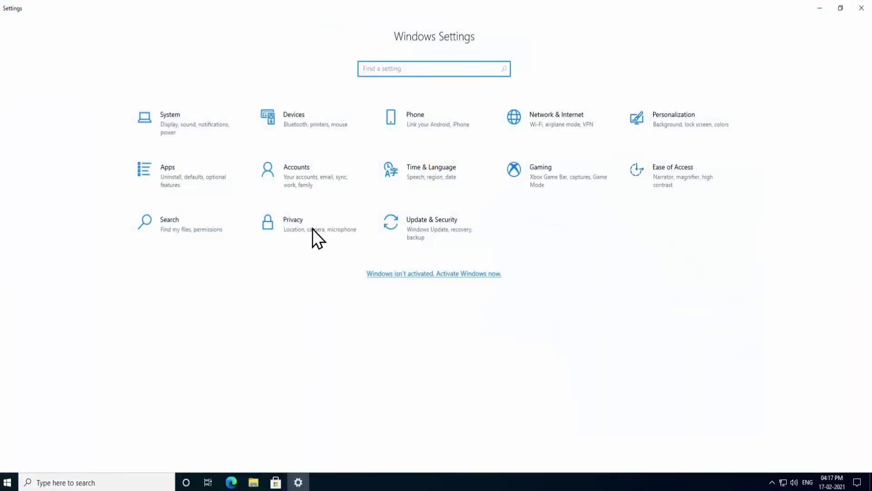
{"action": "left_click", "coordinate": [310, 188]}
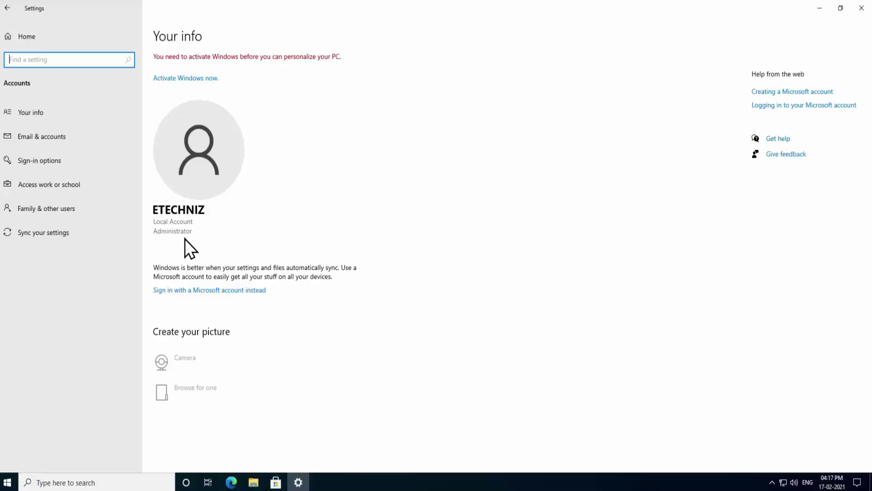
{"action": "left_click", "coordinate": [862, 8]}
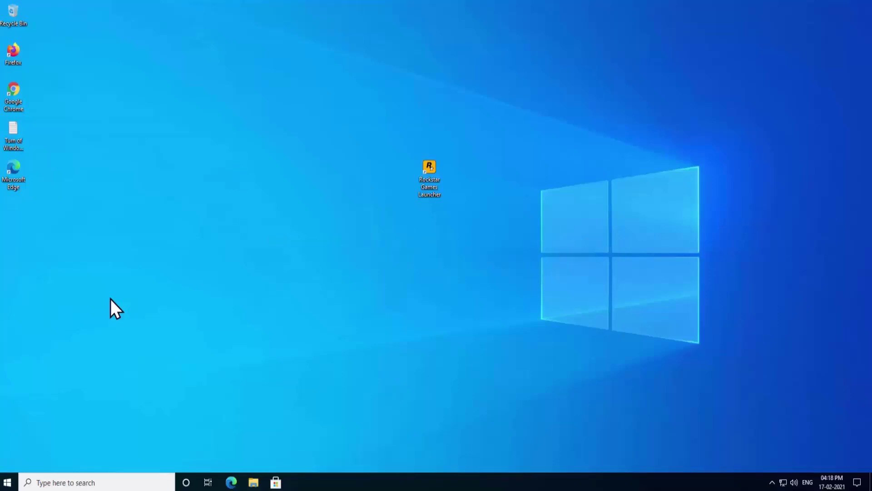
Launch Services and bring up the context menu for Rockstar Game Library Service.
{"action": "left_click", "coordinate": [7, 481]}
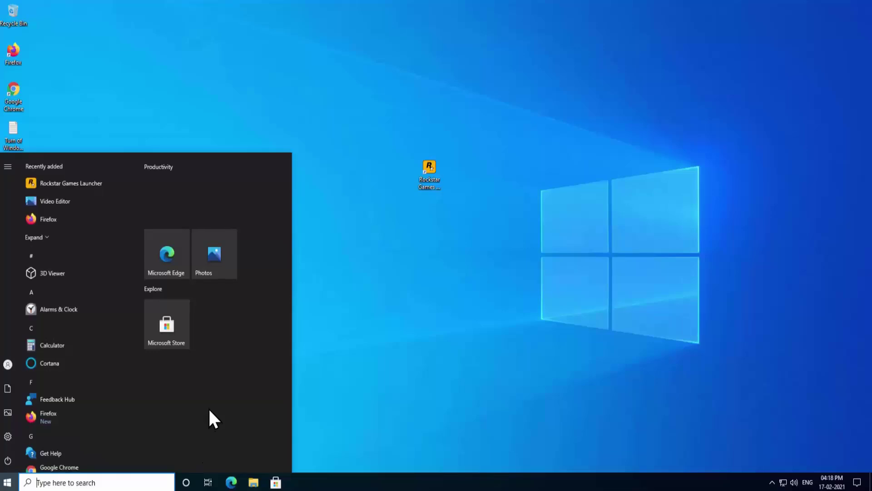
{"action": "type", "text": "servi"}
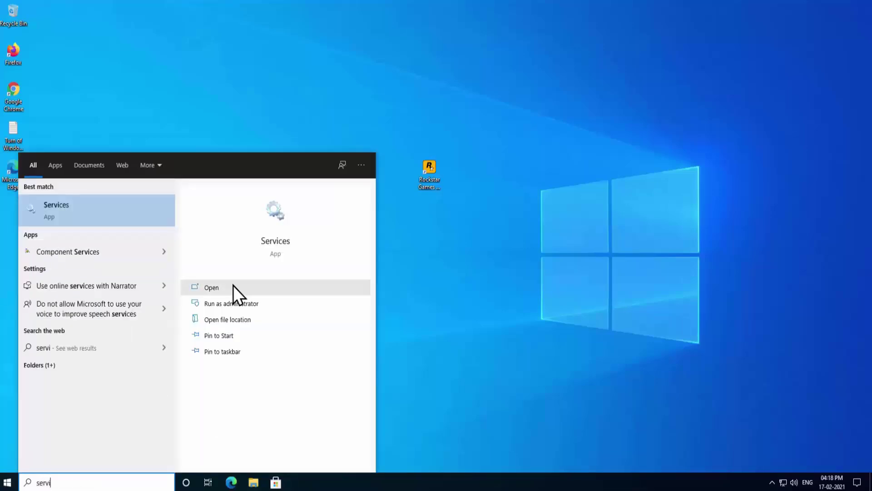
{"action": "left_click", "coordinate": [233, 286]}
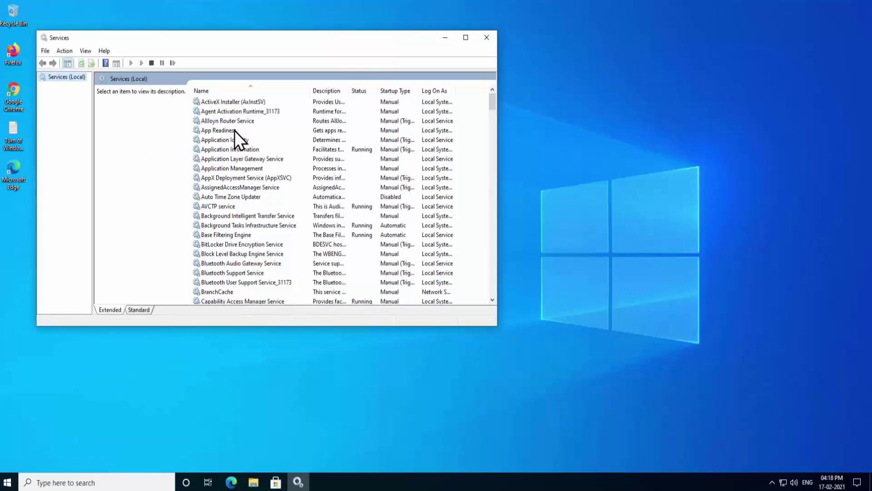
{"action": "left_click", "coordinate": [258, 181]}
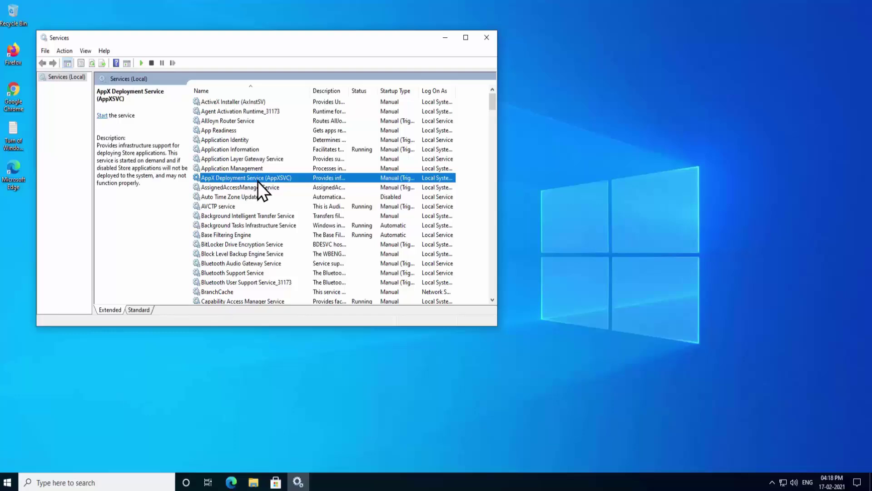
{"action": "key", "text": "r"}
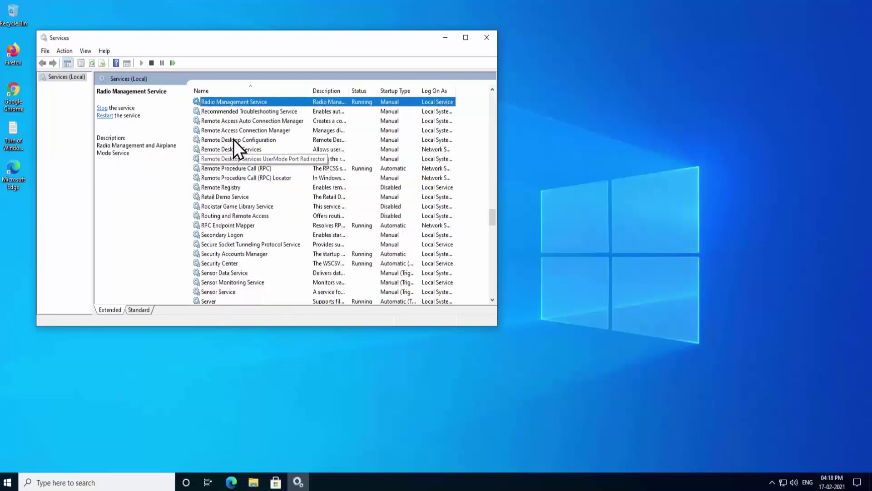
{"action": "left_click", "coordinate": [209, 207]}
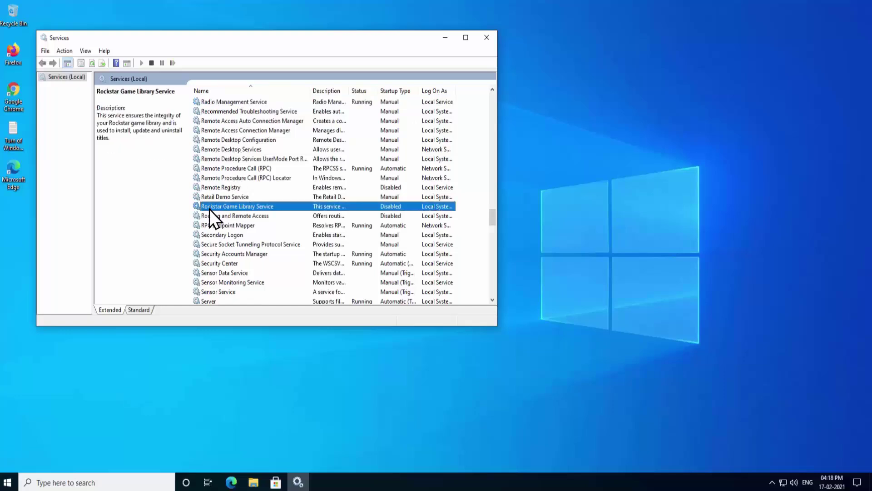
{"action": "right_click", "coordinate": [307, 208]}
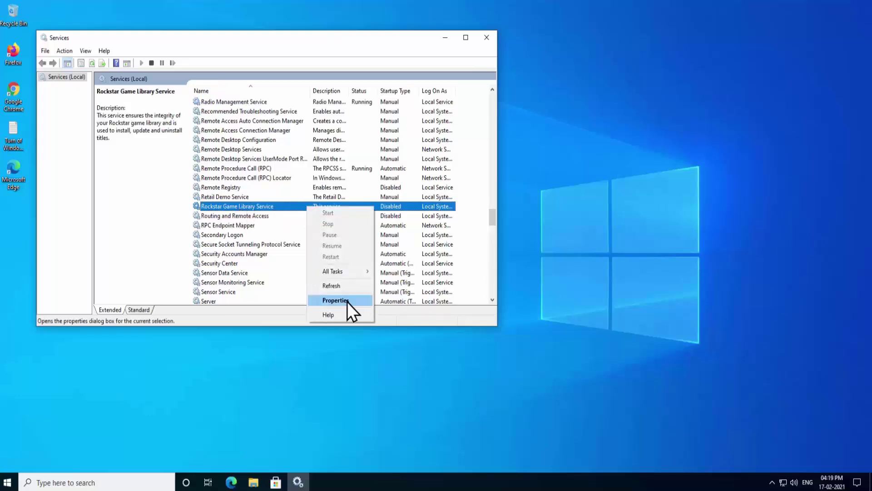
Set Rockstar Game Library Service startup type to Manual, apply it, and start the service.
{"action": "left_click", "coordinate": [336, 301]}
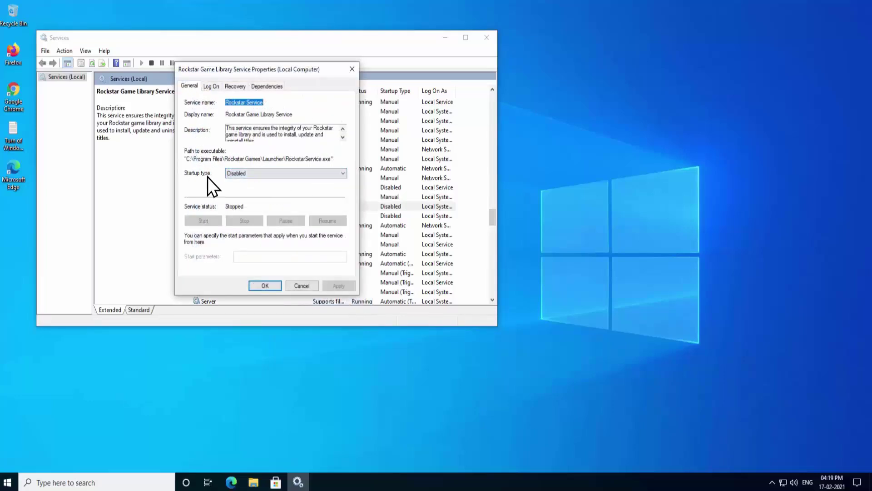
{"action": "left_click", "coordinate": [235, 174]}
{"action": "left_click", "coordinate": [249, 196]}
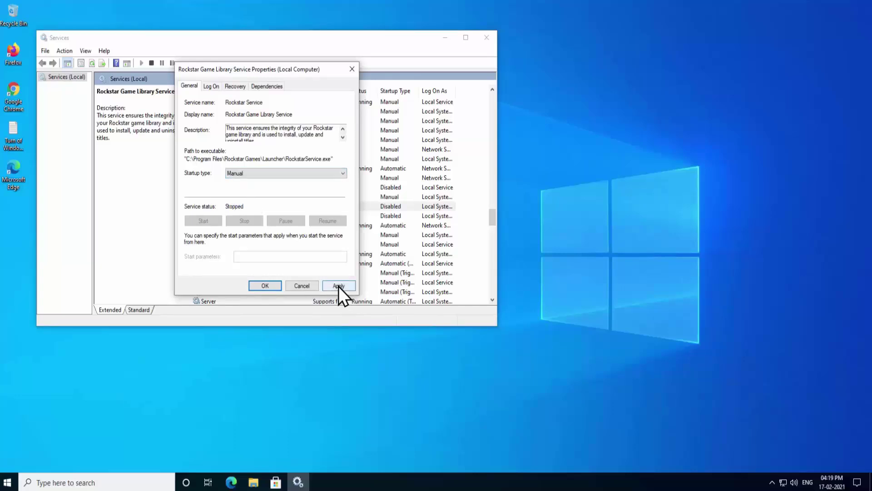
{"action": "left_click", "coordinate": [339, 286]}
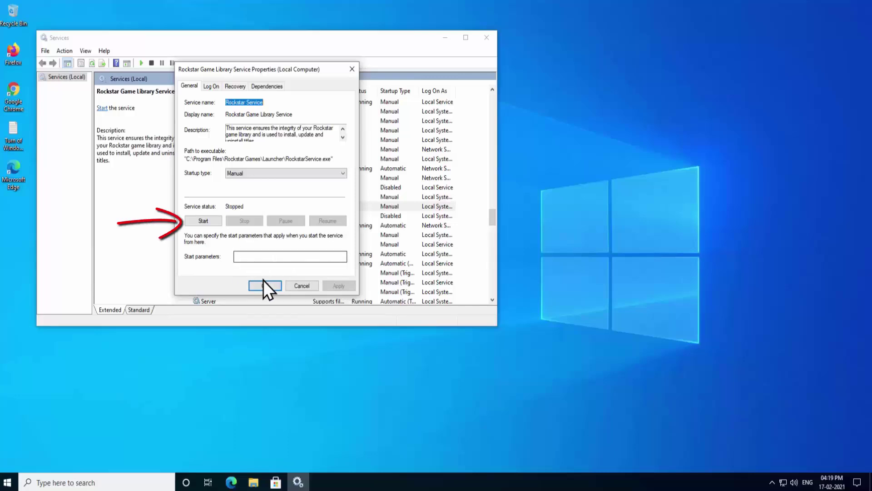
{"action": "left_click", "coordinate": [208, 221]}
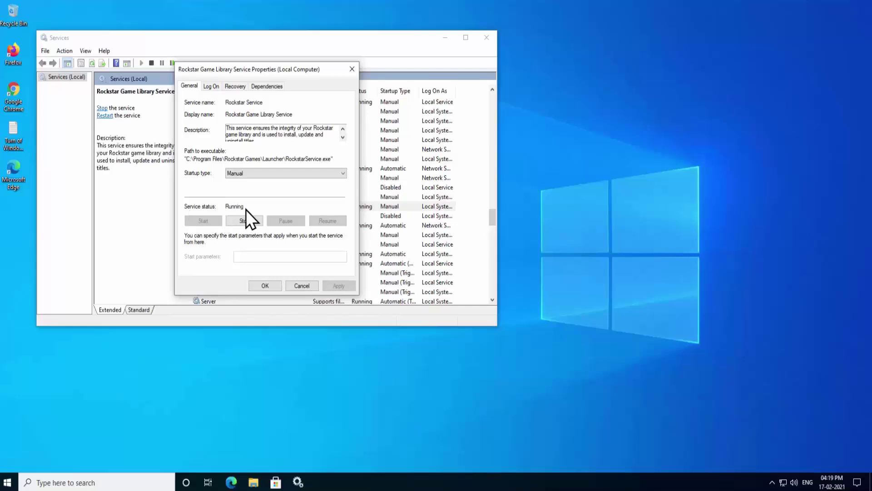
{"action": "left_click", "coordinate": [266, 290]}
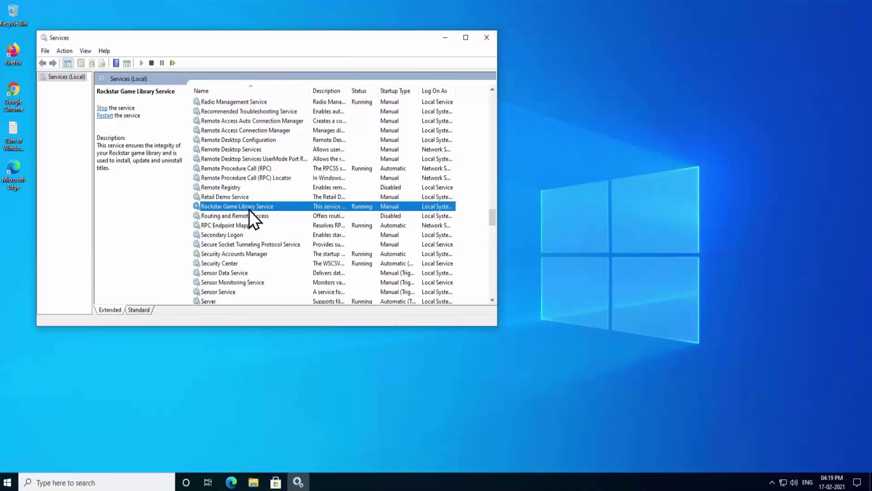
Close Services, launch Rockstar Games Launcher to its sign-in screen, then close it.
{"action": "left_click", "coordinate": [486, 38]}
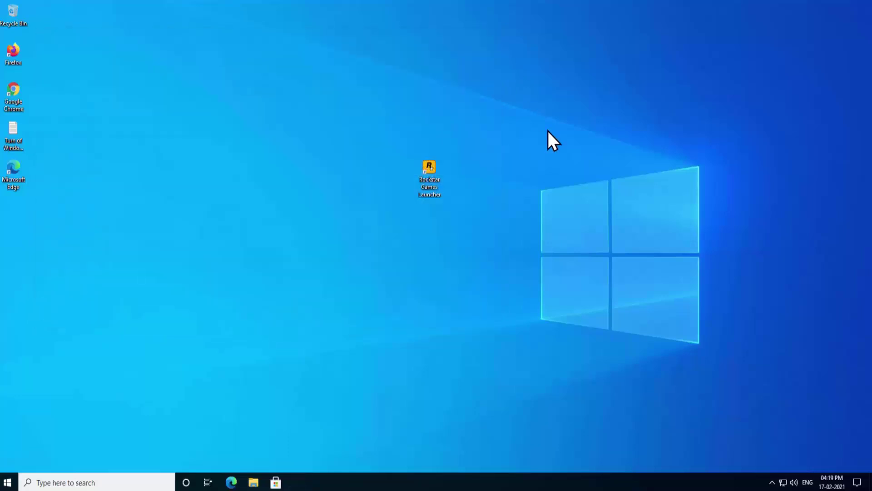
{"action": "double_click", "coordinate": [425, 184]}
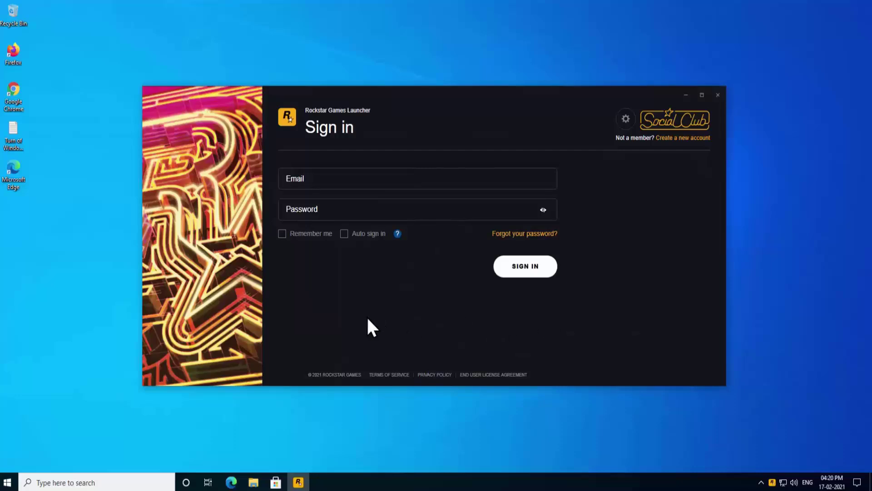
{"action": "left_click", "coordinate": [717, 94]}
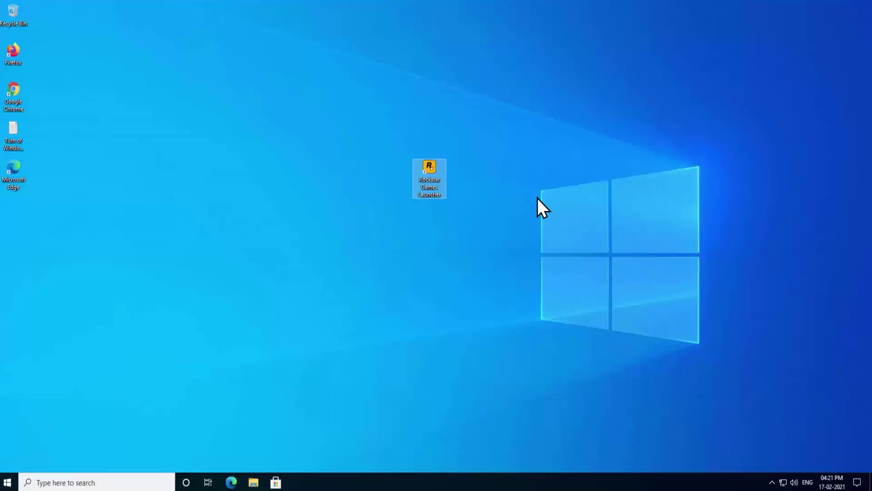
{"action": "left_click", "coordinate": [570, 200]}
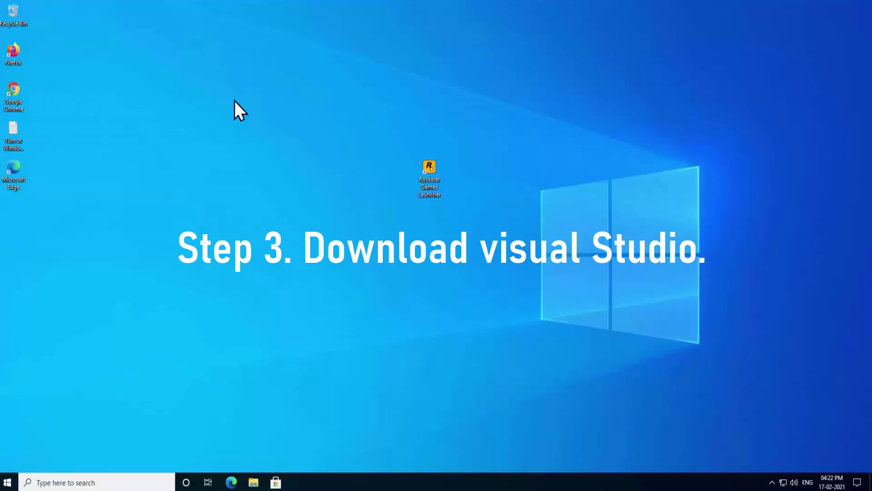
Launch Google Chrome and reload the Safe Search page.
{"action": "double_click", "coordinate": [12, 99]}
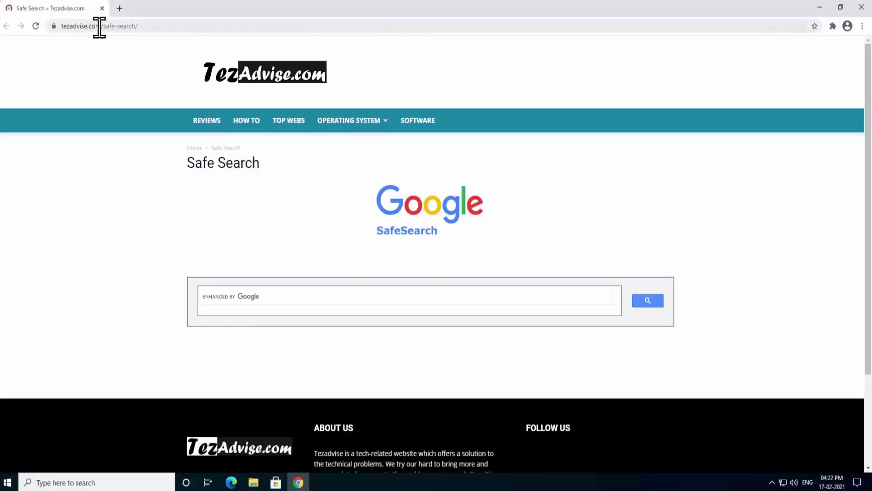
{"action": "left_click_drag", "start_coordinate": [99, 26], "coordinate": [61, 26]}
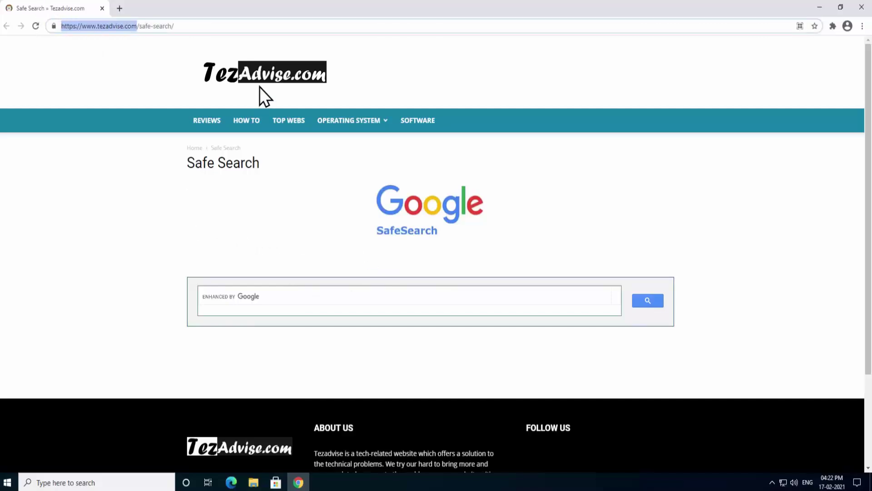
{"action": "left_click", "coordinate": [378, 78]}
{"action": "scroll", "coordinate": [806, 244], "scroll_direction": "down", "scroll_amount": 3}
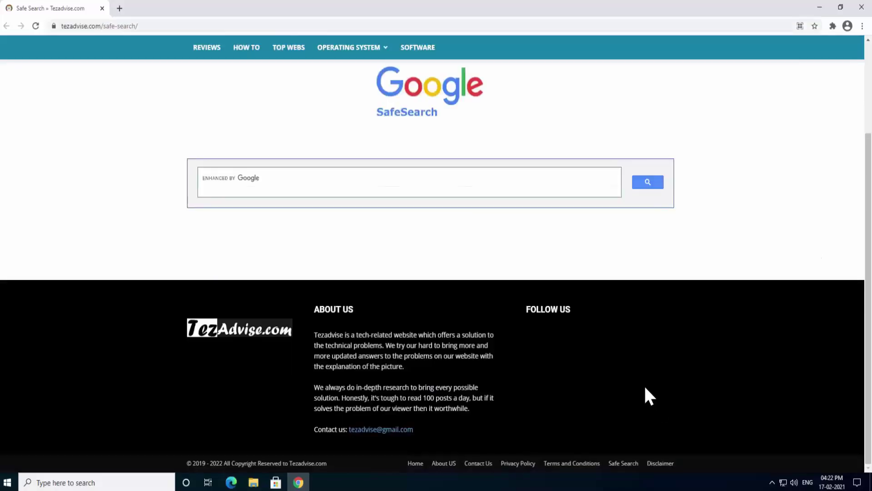
{"action": "left_click", "coordinate": [628, 464]}
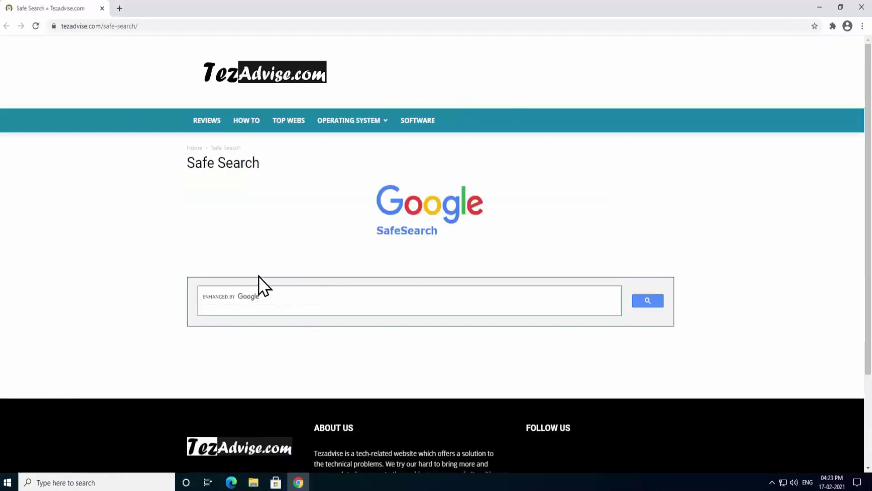
Search Safe Search for 'download visual studio c++' and scroll through the results.
{"action": "left_click", "coordinate": [272, 296]}
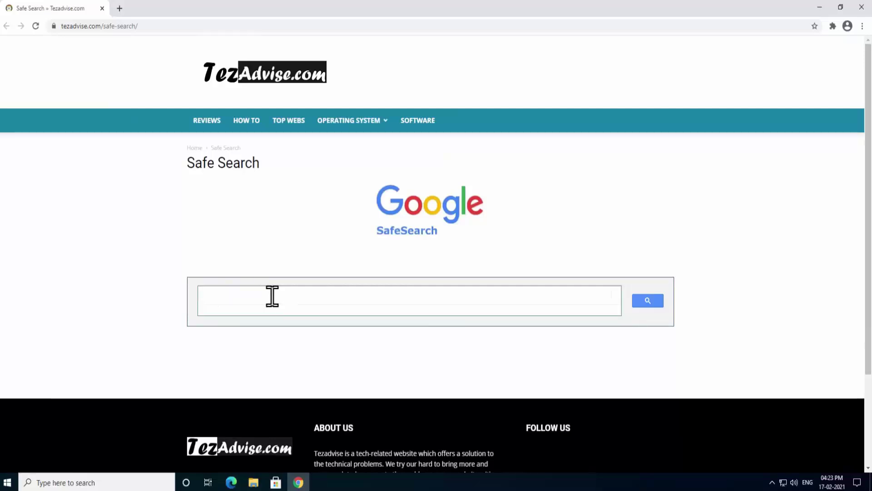
{"action": "type", "text": "download visual studio c++"}
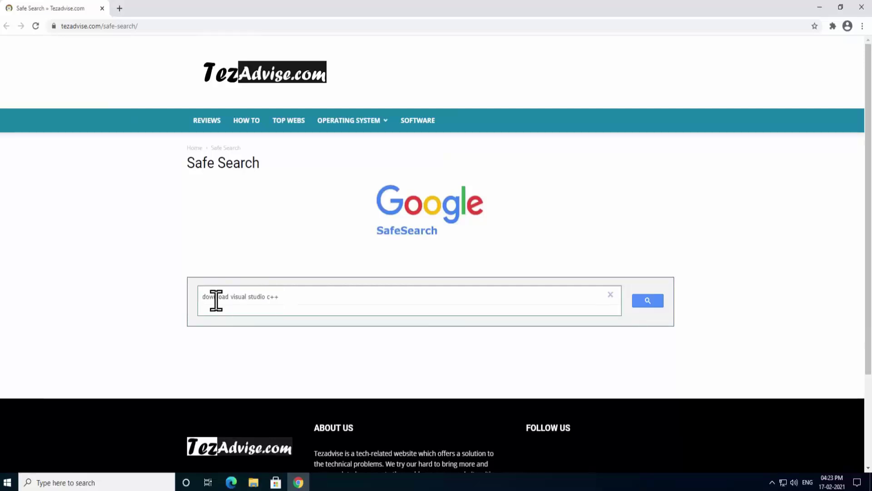
{"action": "left_click", "coordinate": [664, 296]}
{"action": "scroll", "coordinate": [684, 284], "scroll_direction": "down", "scroll_amount": 3}
{"action": "scroll", "coordinate": [684, 285], "scroll_direction": "down", "scroll_amount": 1}
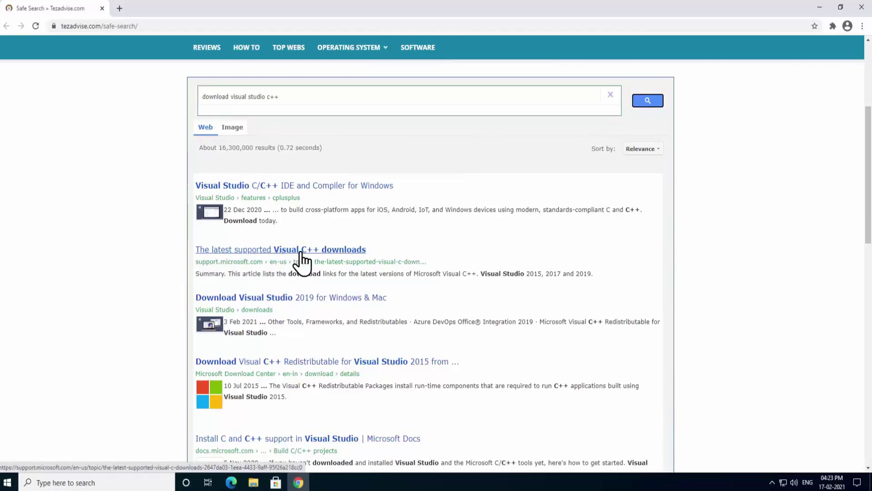
Open The latest supported Visual C++ downloads result and highlight the Visual Studio 2015 heading.
{"action": "left_click", "coordinate": [358, 251]}
{"action": "scroll", "coordinate": [640, 189], "scroll_direction": "down", "scroll_amount": 3}
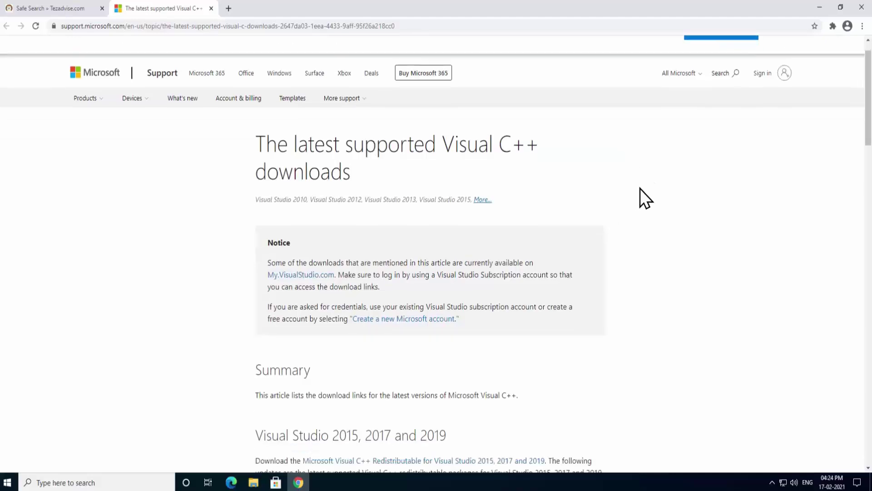
{"action": "left_click_drag", "start_coordinate": [255, 315], "coordinate": [455, 321]}
{"action": "left_click", "coordinate": [649, 295]}
{"action": "scroll", "coordinate": [649, 295], "scroll_direction": "down", "scroll_amount": 3}
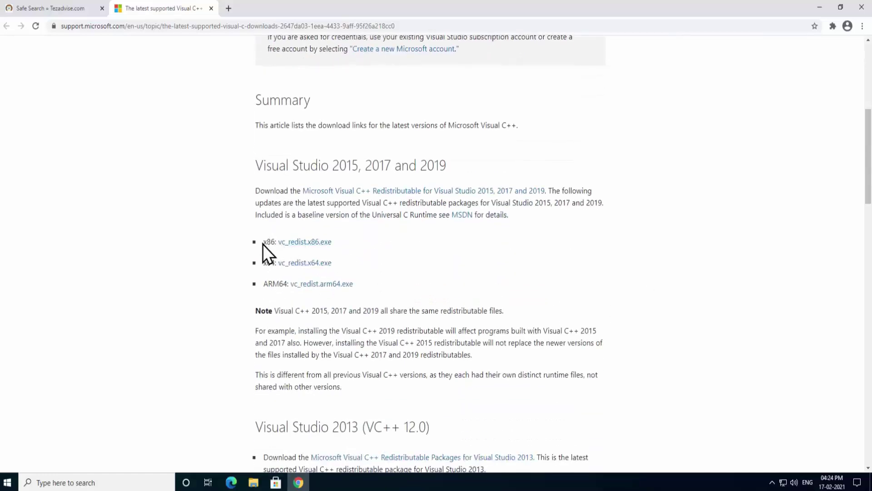
Highlight the x86, x64 and ARM64 download labels in turn.
{"action": "double_click", "coordinate": [272, 241]}
{"action": "left_click", "coordinate": [270, 267]}
{"action": "double_click", "coordinate": [269, 263]}
{"action": "left_click_drag", "start_coordinate": [266, 285], "coordinate": [289, 286]}
{"action": "left_click", "coordinate": [409, 259]}
{"action": "left_click", "coordinate": [7, 482]}
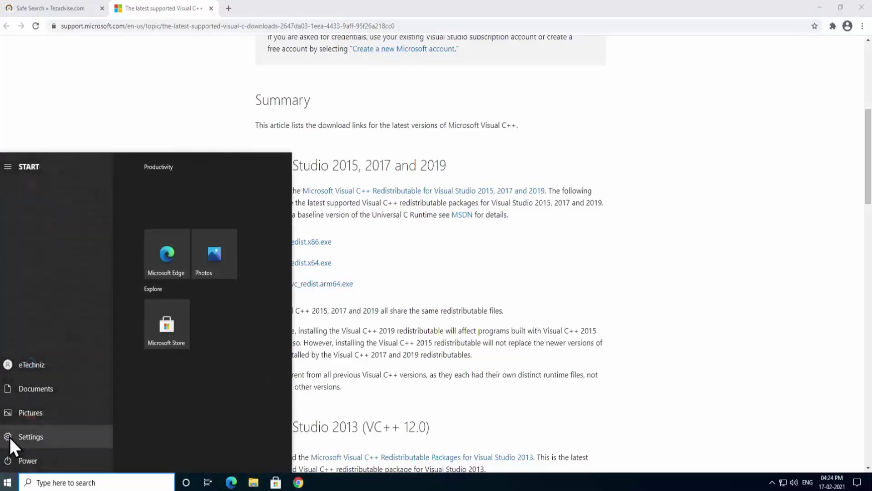
{"action": "left_click", "coordinate": [9, 437]}
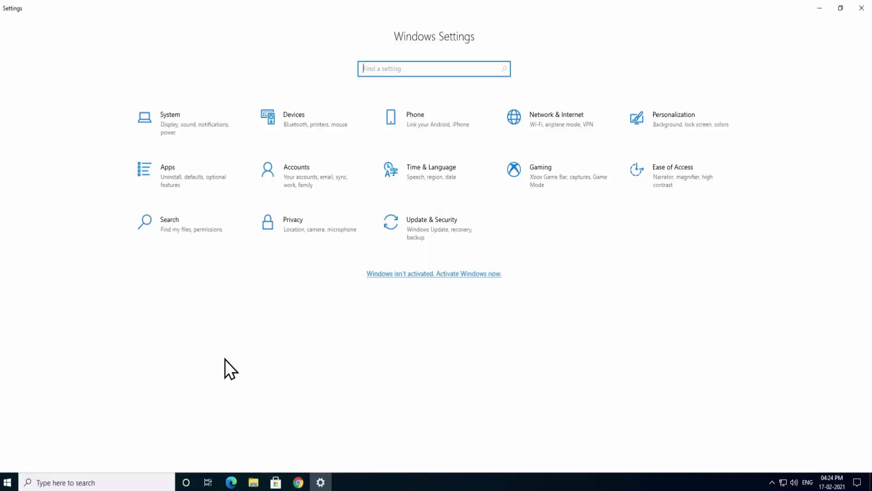
{"action": "left_click", "coordinate": [201, 124]}
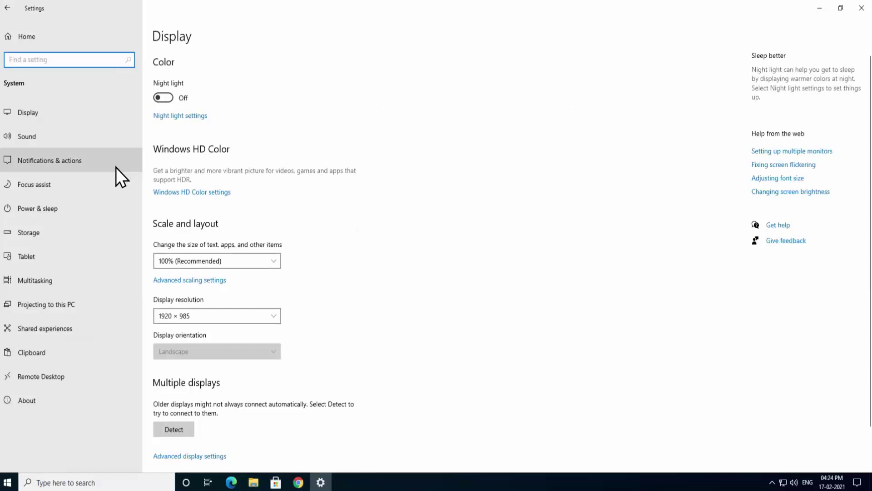
{"action": "left_click", "coordinate": [85, 402]}
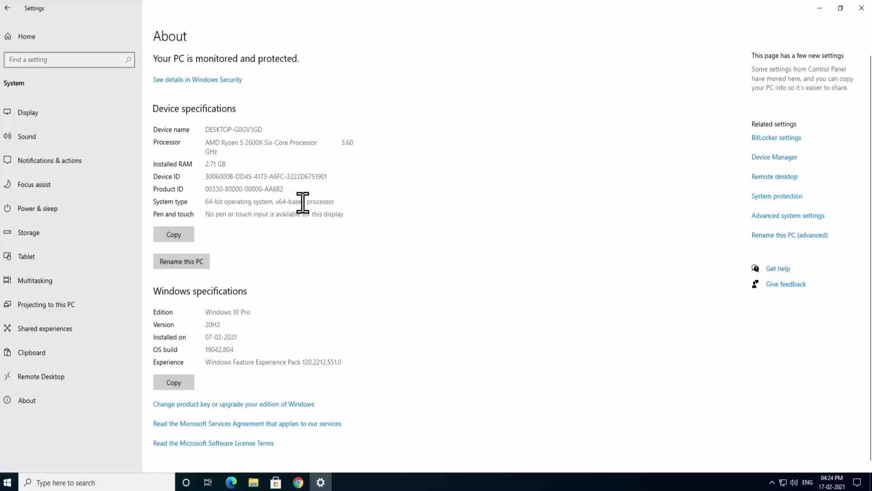
{"action": "left_click", "coordinate": [862, 7]}
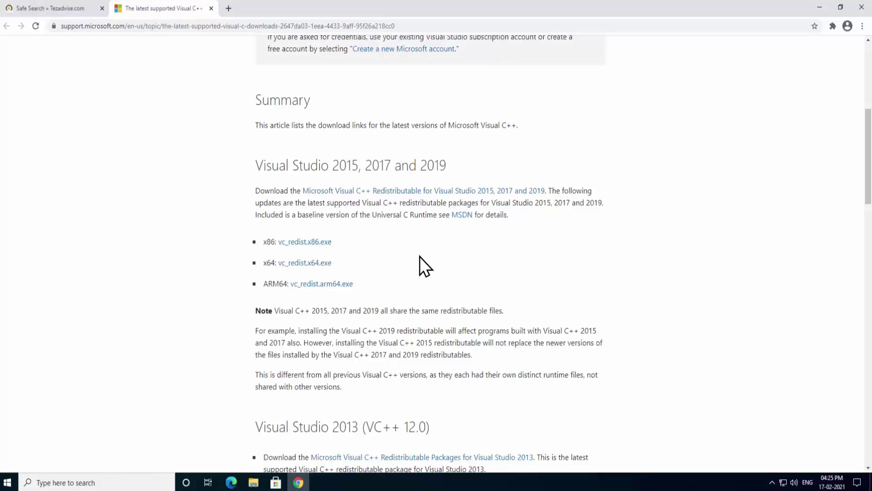
Download and install the Visual C++ 2015-2019 x64 redistributable 14.28.29325, then minimize Chrome.
{"action": "left_click", "coordinate": [313, 264]}
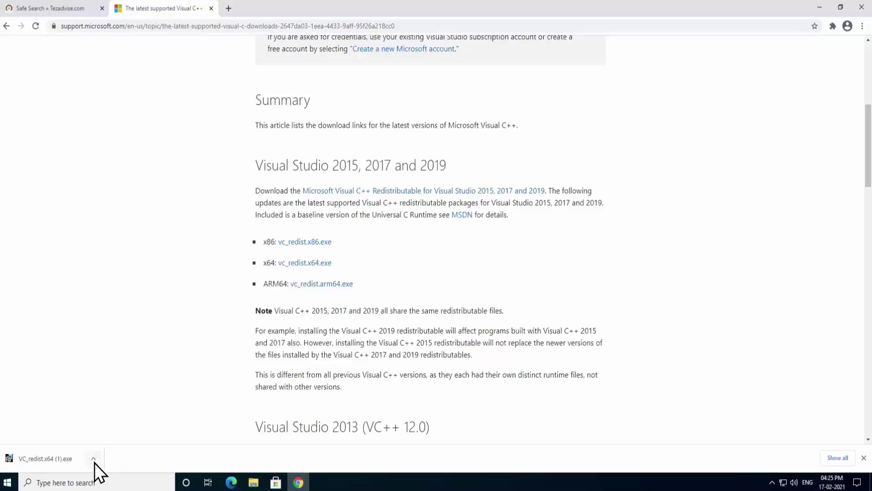
{"action": "left_click", "coordinate": [93, 458]}
{"action": "left_click", "coordinate": [109, 395]}
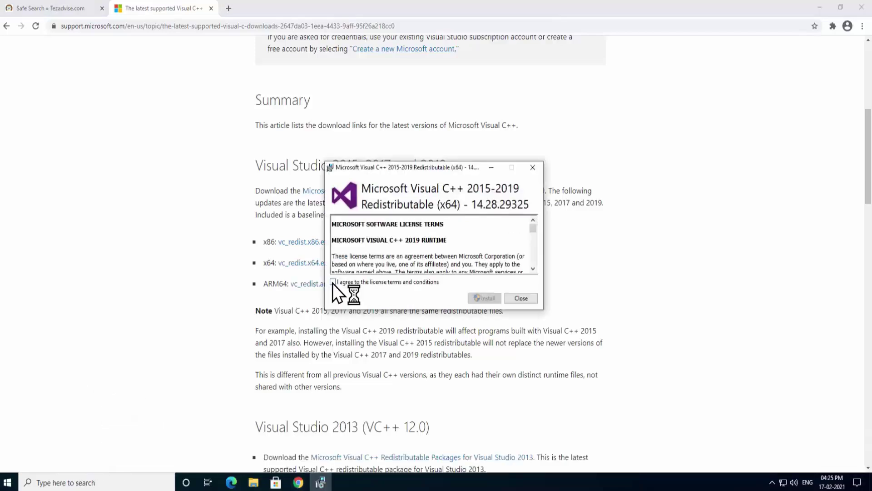
{"action": "left_click", "coordinate": [333, 282]}
{"action": "left_click", "coordinate": [491, 300]}
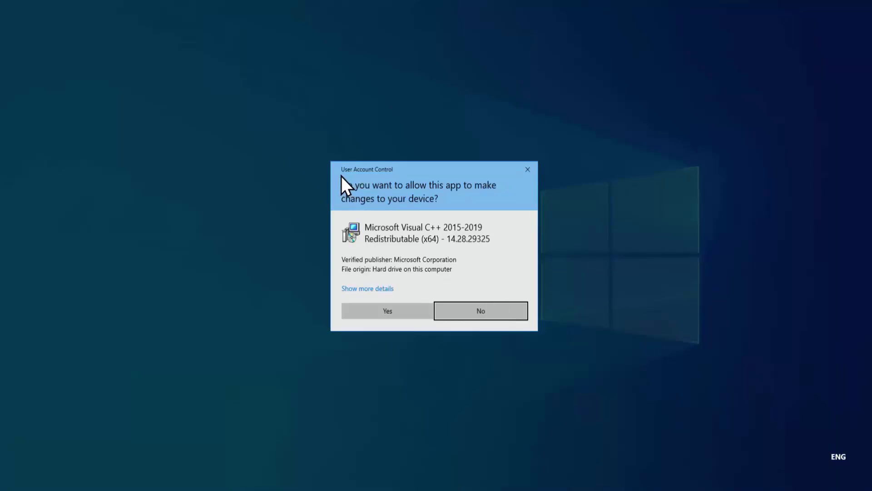
{"action": "left_click", "coordinate": [372, 315]}
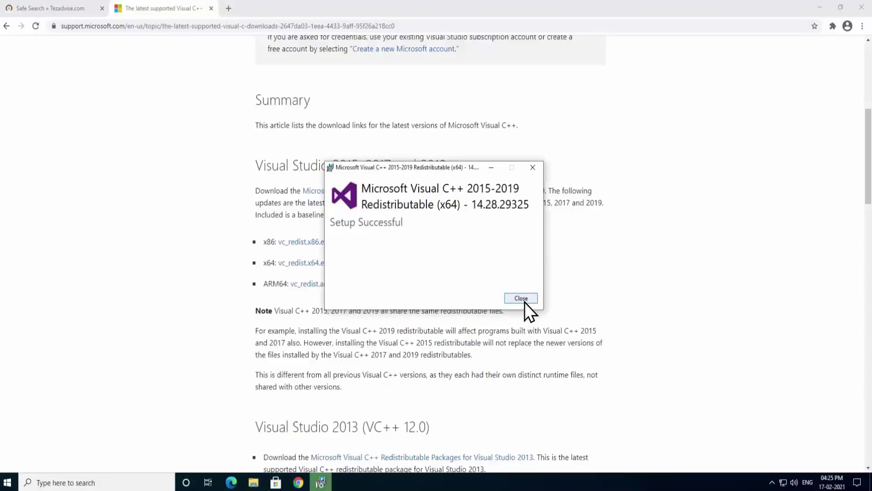
{"action": "left_click", "coordinate": [528, 300]}
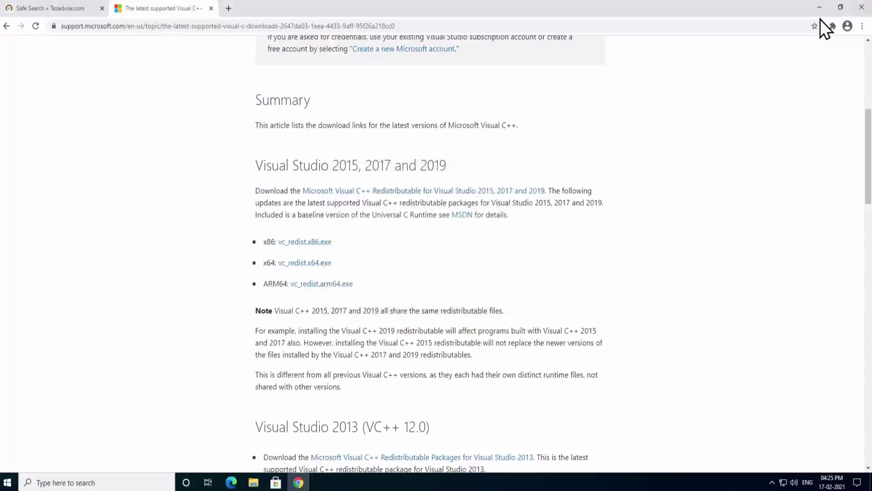
{"action": "left_click", "coordinate": [820, 8]}
{"action": "left_click", "coordinate": [433, 173]}
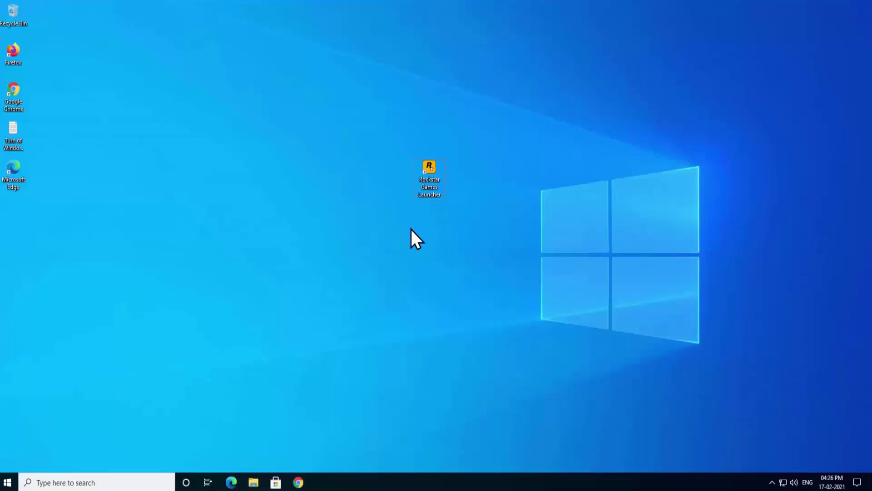
{"action": "key", "text": "super+r"}
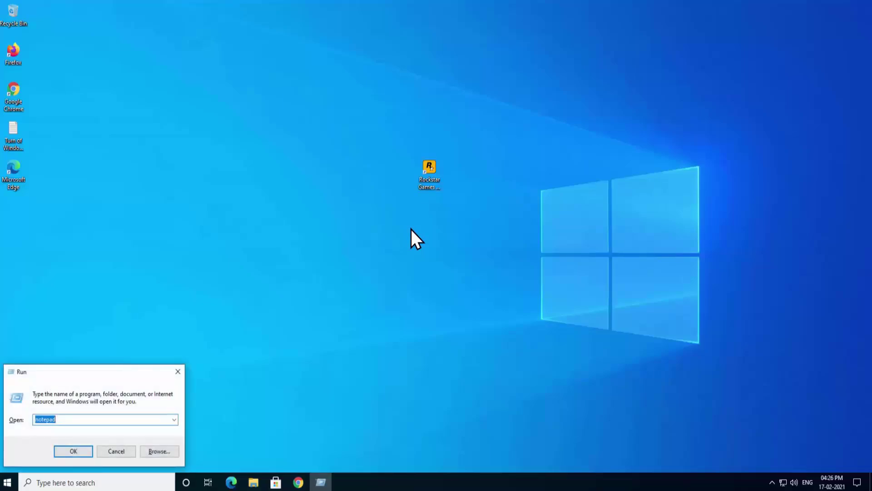
{"action": "type", "text": "appwiz.cpl"}
{"action": "left_click", "coordinate": [85, 415]}
{"action": "left_click", "coordinate": [71, 451]}
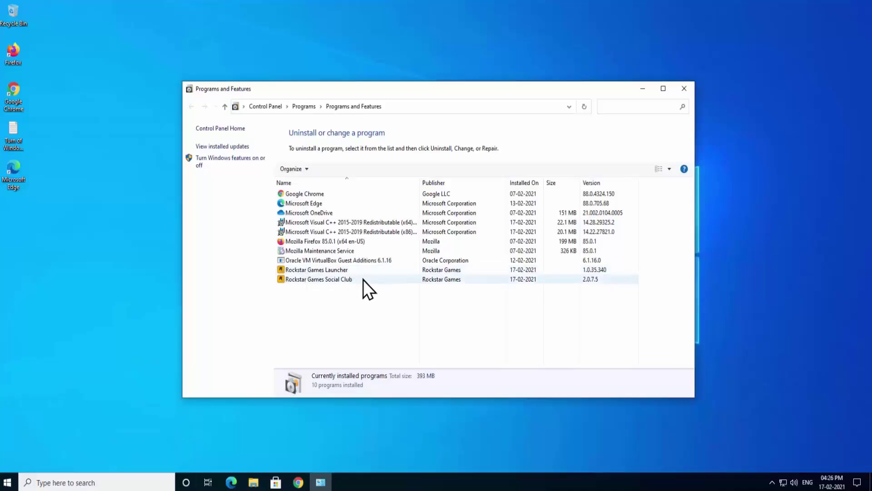
{"action": "left_click", "coordinate": [306, 270]}
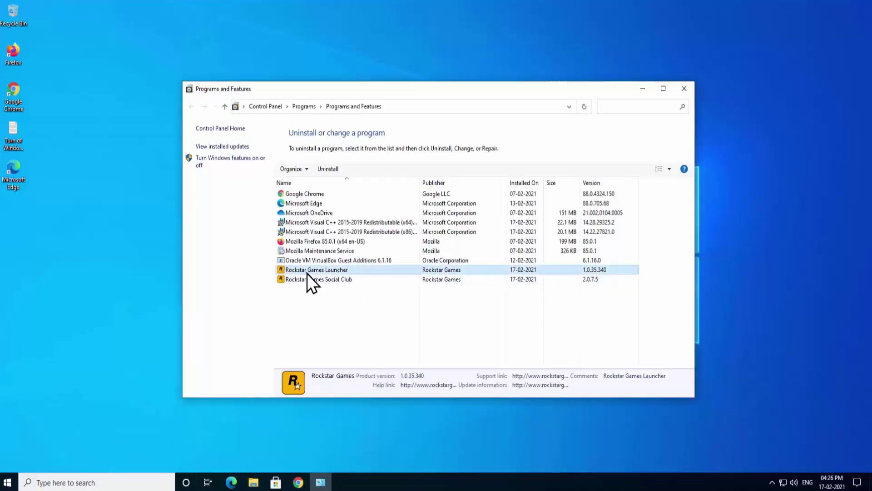
{"action": "left_click", "coordinate": [336, 171]}
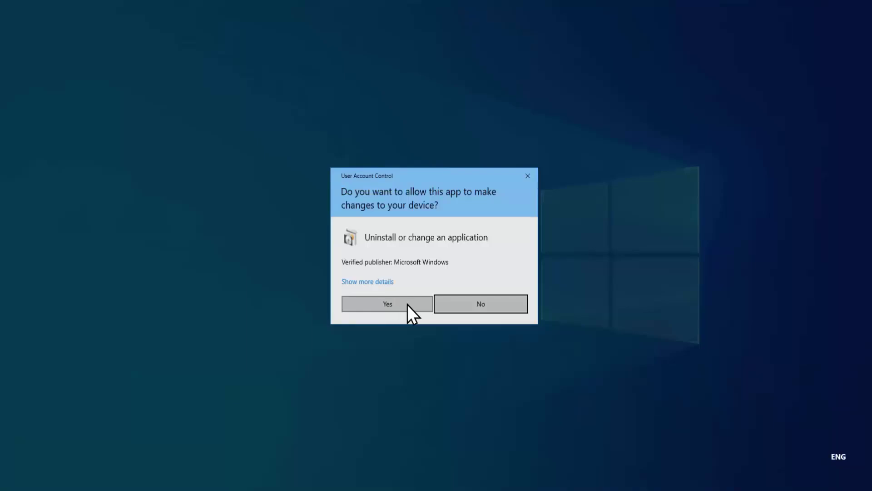
{"action": "left_click", "coordinate": [468, 306]}
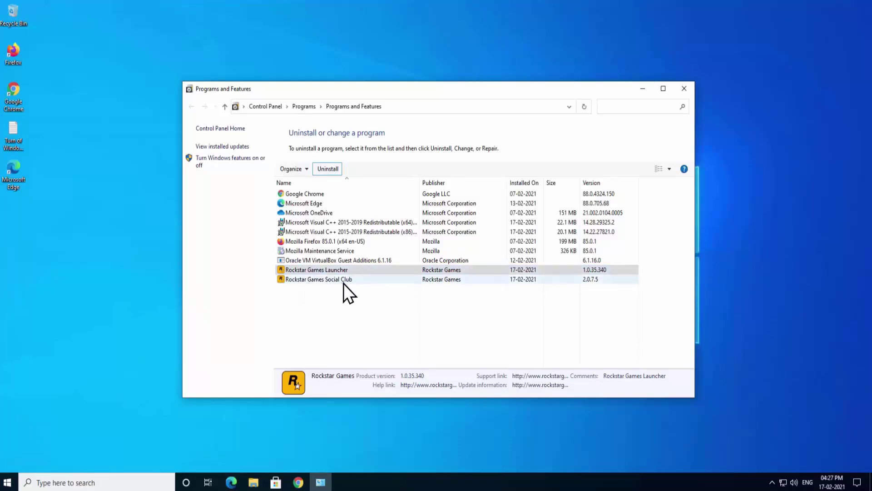
{"action": "left_click", "coordinate": [685, 88]}
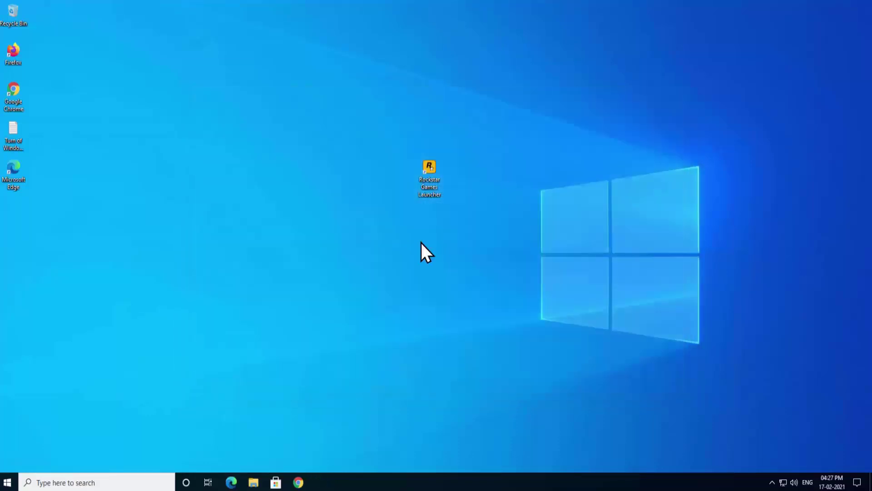
Search for the Rockstar Games Launcher download and open Rockstar's 'Download The Rockstar Games Launcher' article.
{"action": "left_click", "coordinate": [302, 482]}
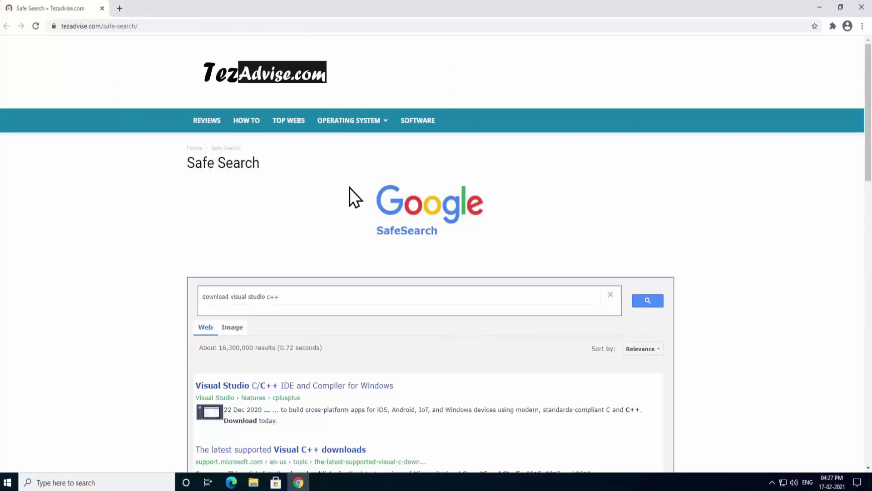
{"action": "left_click", "coordinate": [231, 297]}
{"action": "left_click_drag", "start_coordinate": [231, 297], "coordinate": [295, 301]}
{"action": "type", "text": "rockstar game"}
{"action": "key", "text": "Return"}
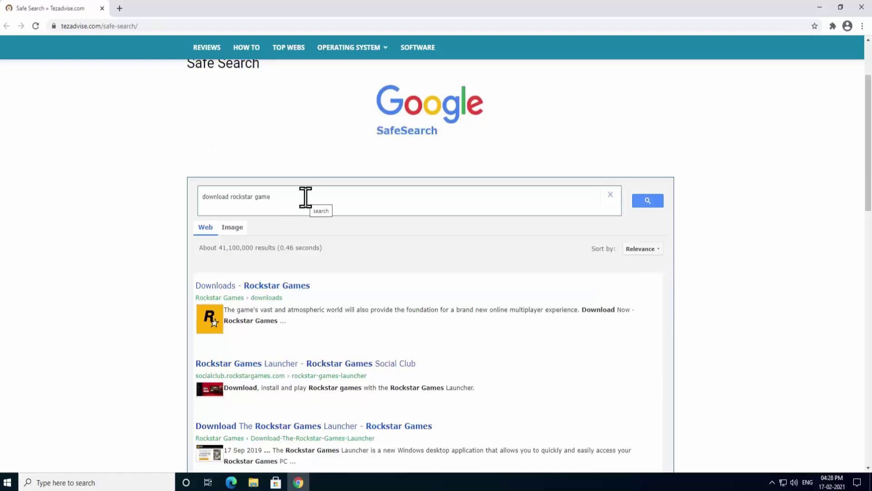
{"action": "type", "text": "laucher"}
{"action": "left_click", "coordinate": [658, 205]}
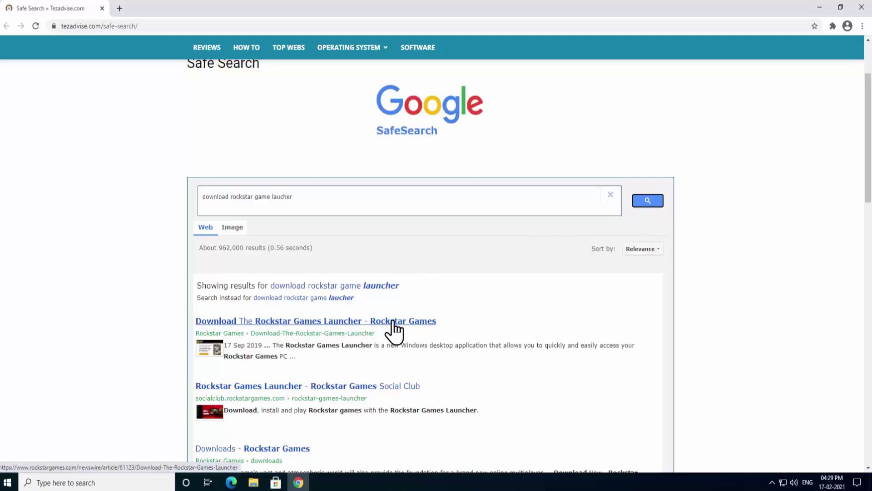
{"action": "left_click", "coordinate": [427, 324]}
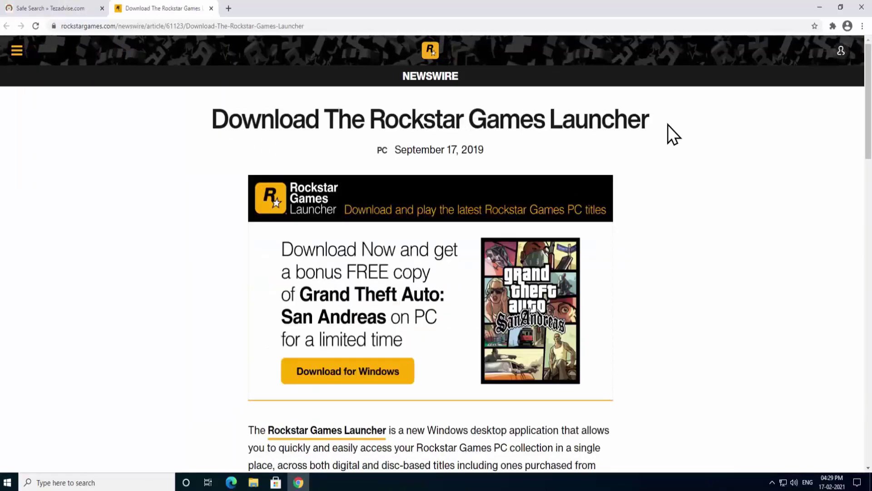
Download Rockstar-Games-Launcher.exe for Windows and run it, approving the permission prompt.
{"action": "left_click", "coordinate": [395, 371]}
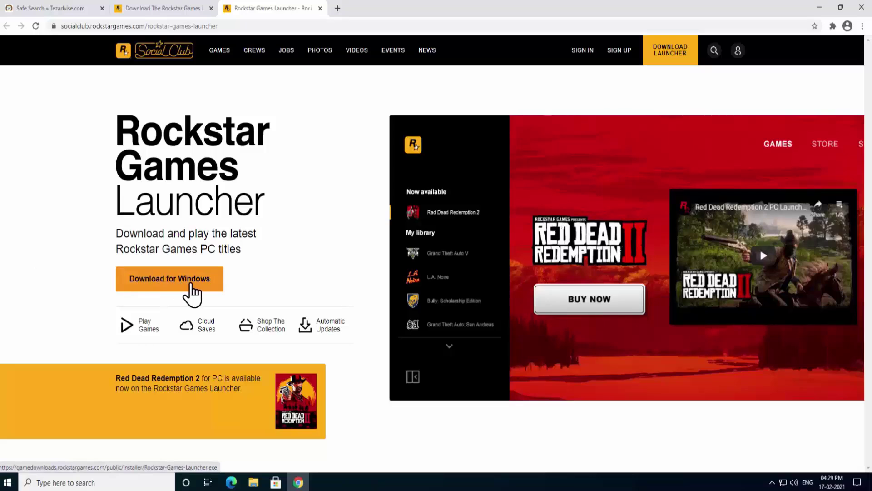
{"action": "left_click", "coordinate": [194, 293]}
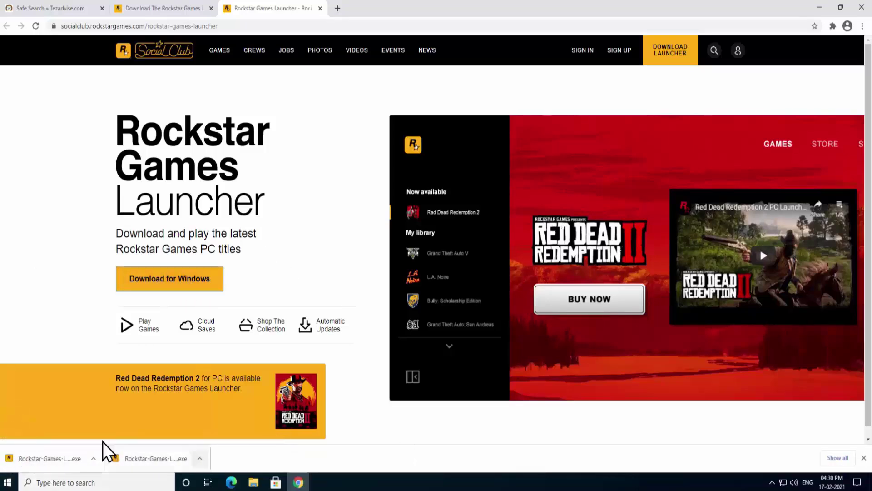
{"action": "left_click", "coordinate": [49, 459]}
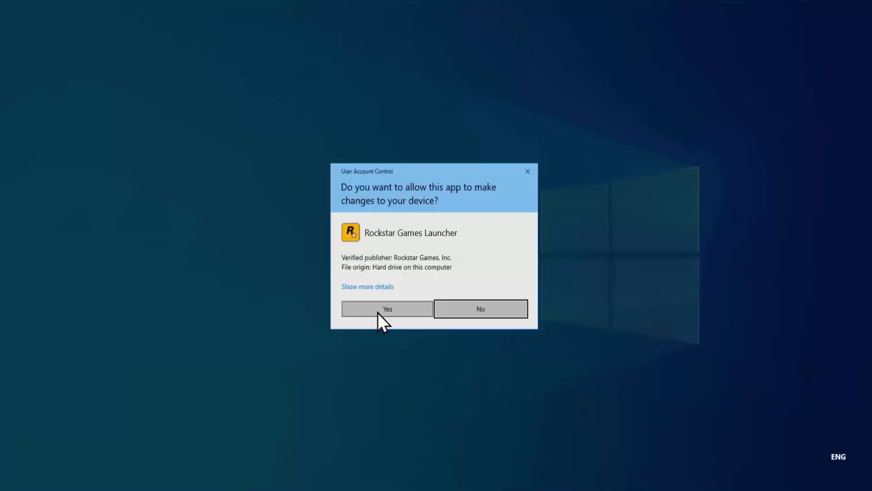
{"action": "left_click", "coordinate": [472, 309]}
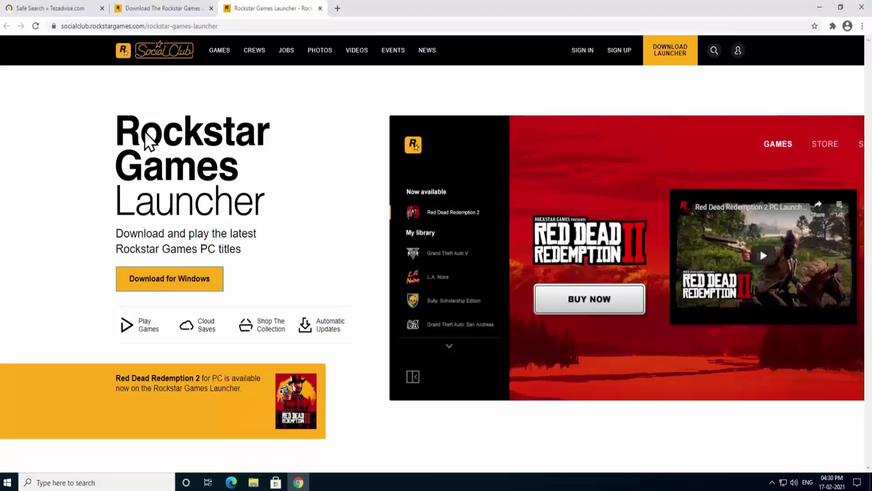